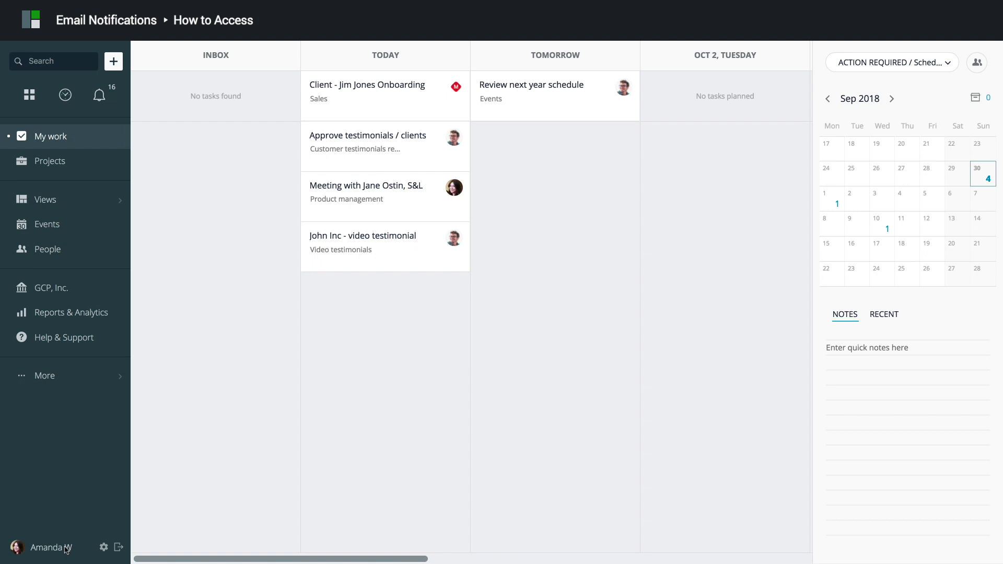
- From the profile menu, open Notifications > Email and toggle email notifications off and back on
left_click(66, 549)
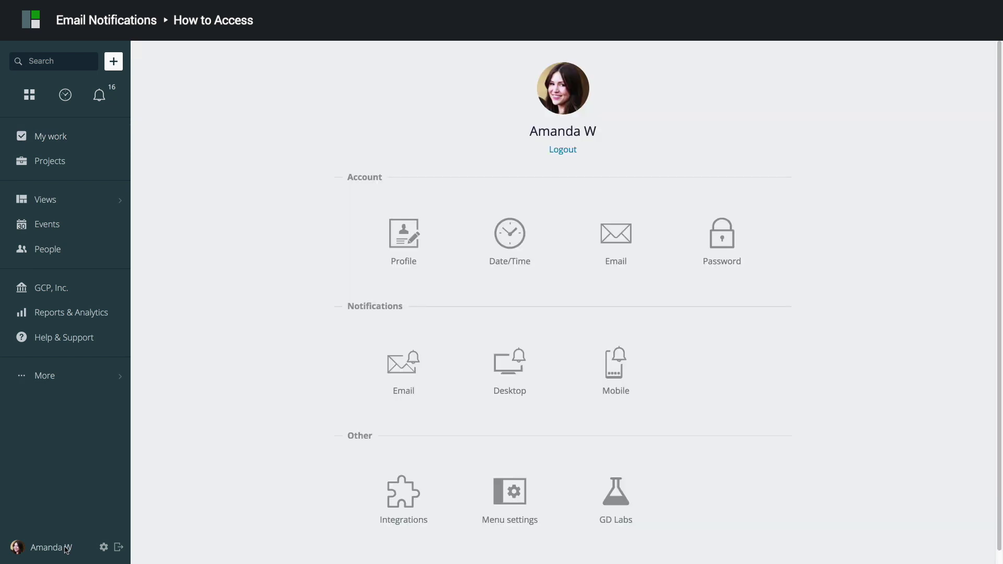
left_click(401, 392)
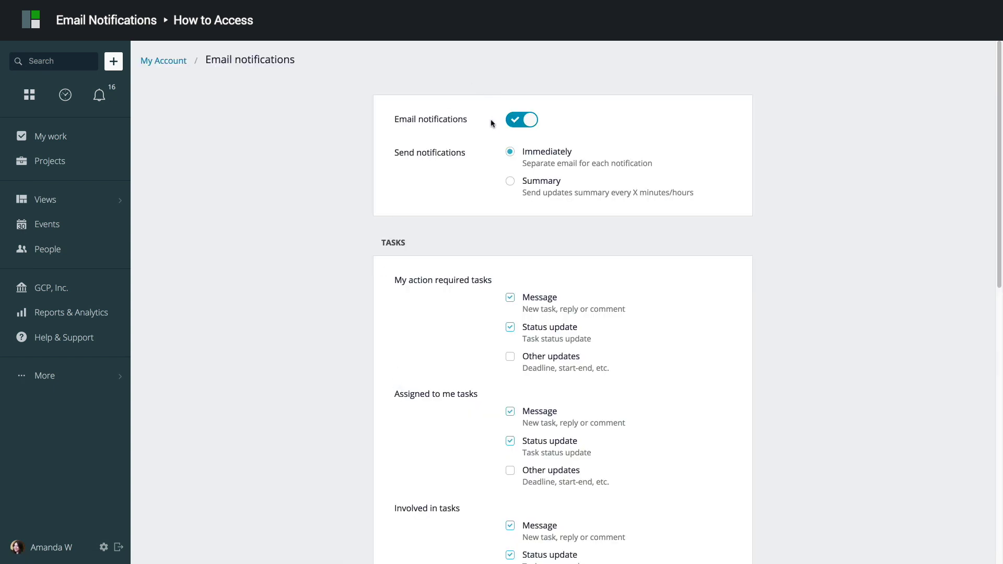
left_click(516, 121)
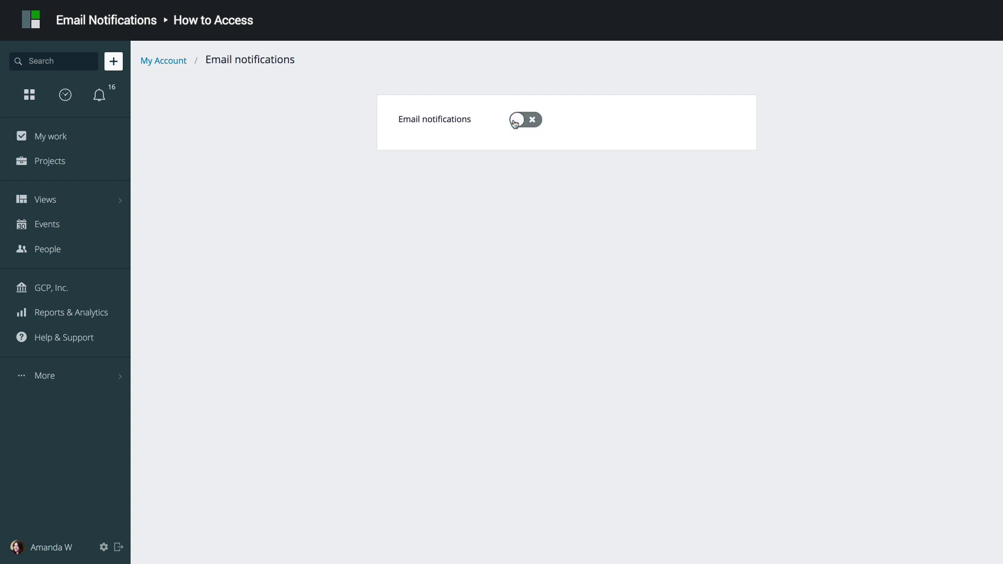
left_click(516, 122)
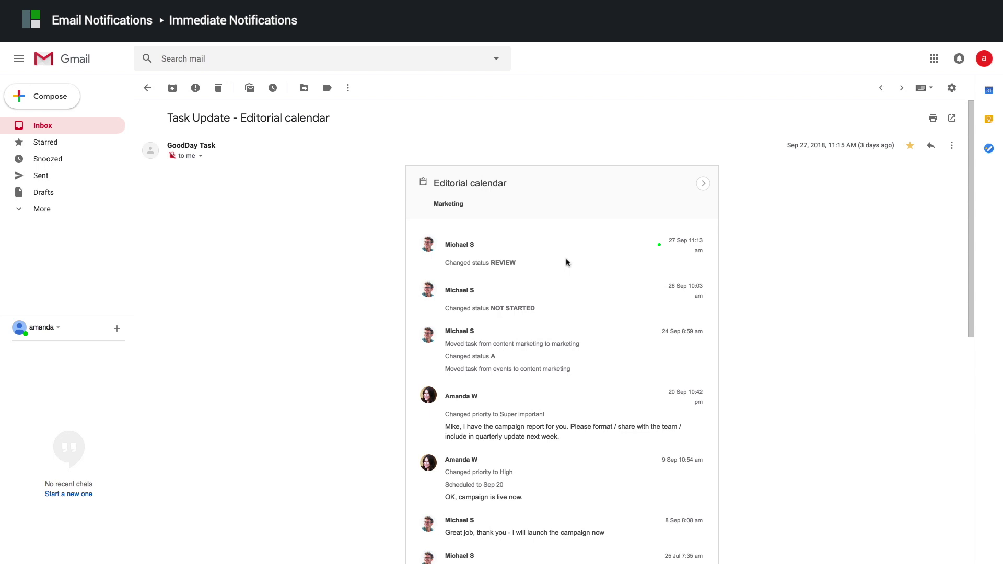
- Scroll the Editorial calendar task update email down to its Task details section
scroll(567, 262, "down", 3)
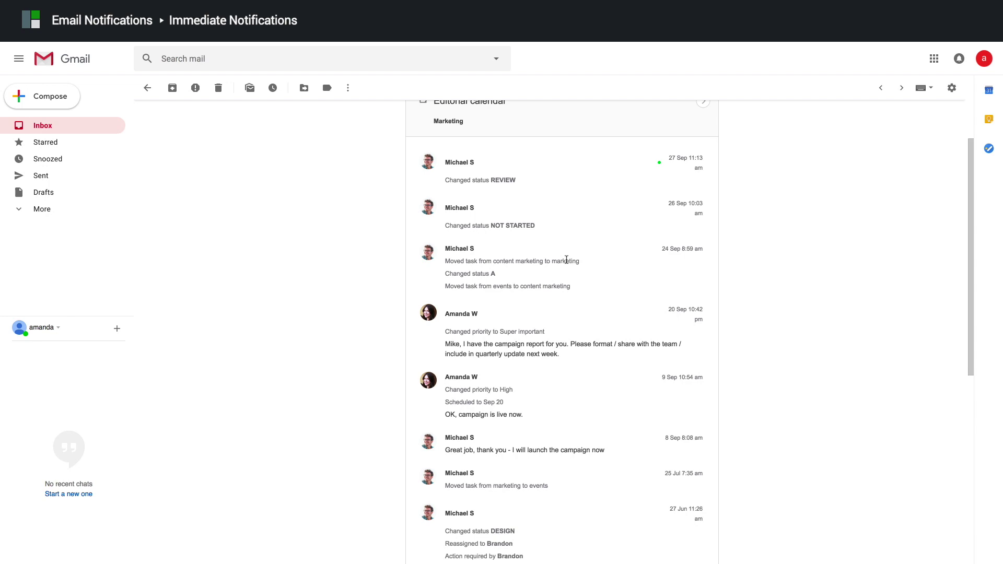
scroll(567, 260, "down", 2)
scroll(567, 260, "down", 2)
scroll(567, 259, "down", 2)
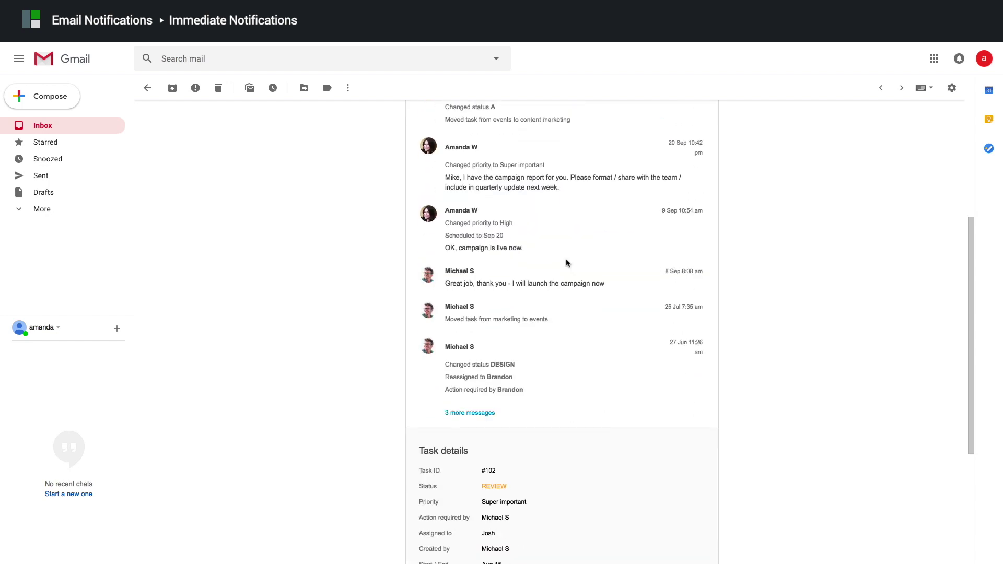
scroll(567, 262, "down", 3)
scroll(567, 263, "down", 2)
scroll(567, 262, "down", 2)
scroll(567, 263, "down", 5)
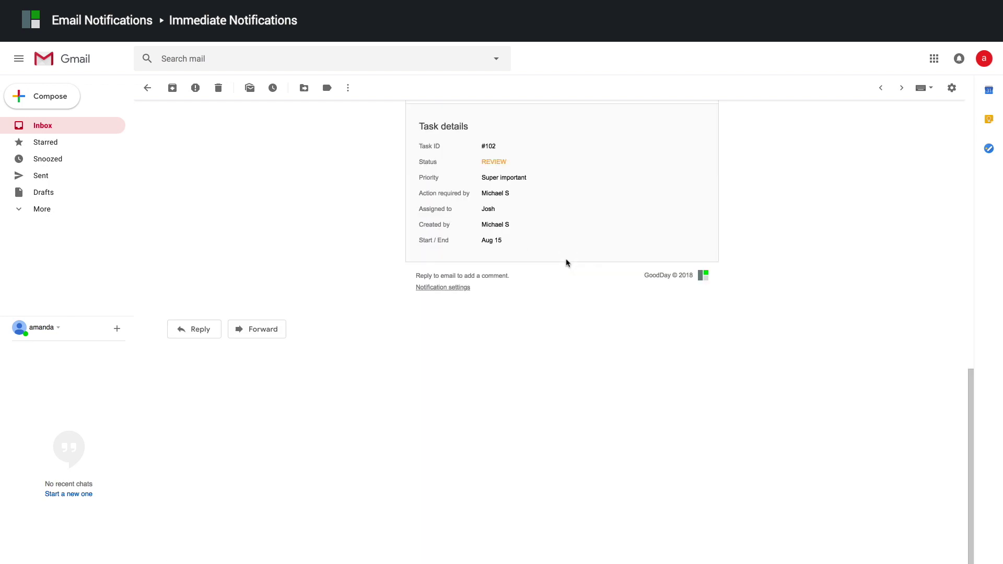
- Send the reply 'ok' to the Task Update - Editorial calendar email
left_click(202, 329)
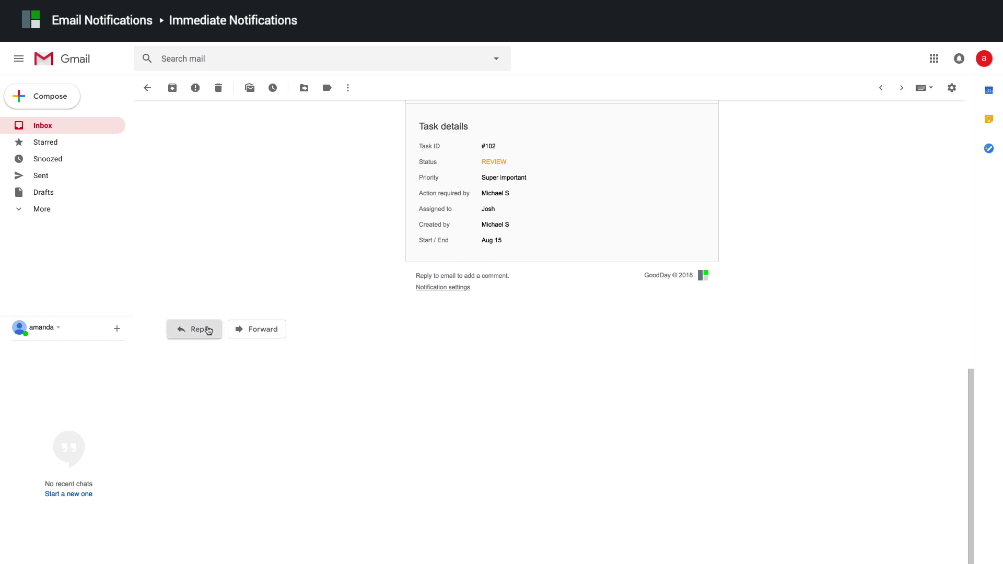
type("o")
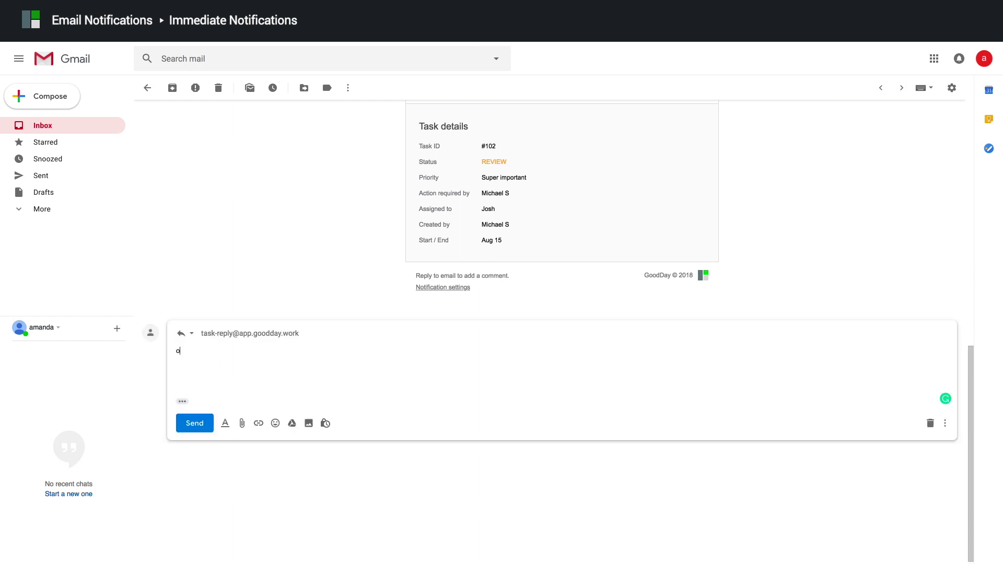
type("k")
left_click(196, 428)
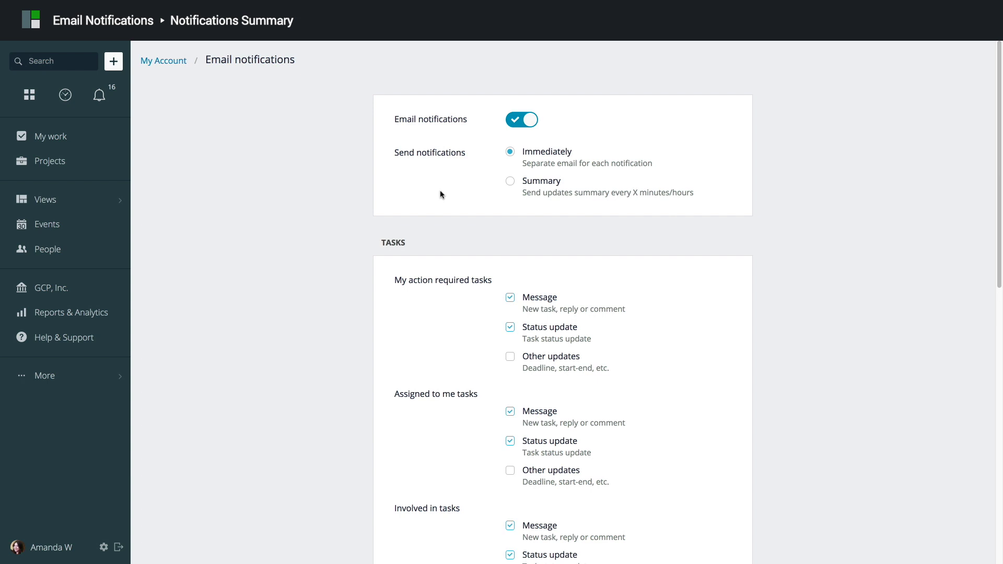
- Switch email notifications from Immediately to Summary, sent every 8 hours
left_click(510, 182)
left_click(527, 220)
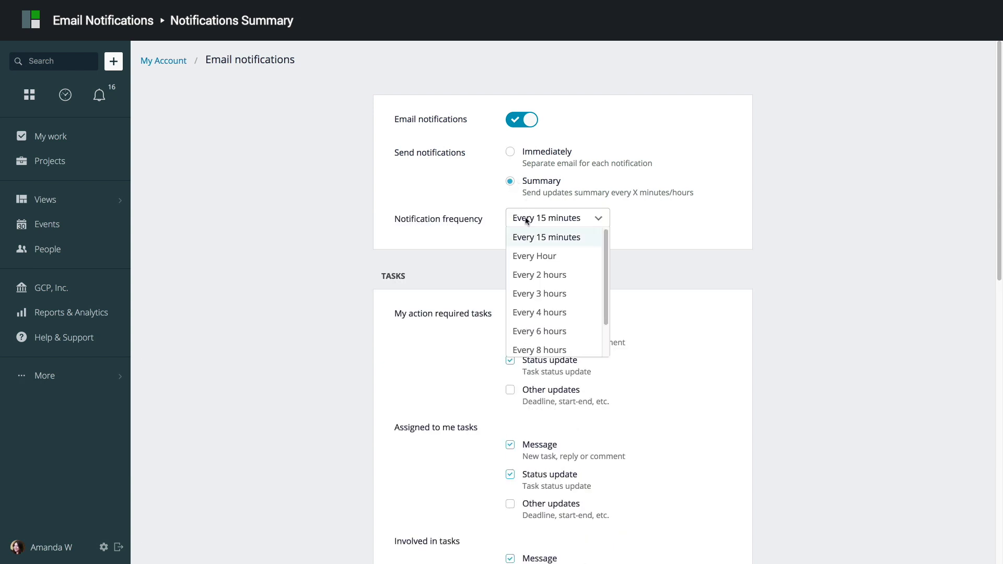
left_click(529, 350)
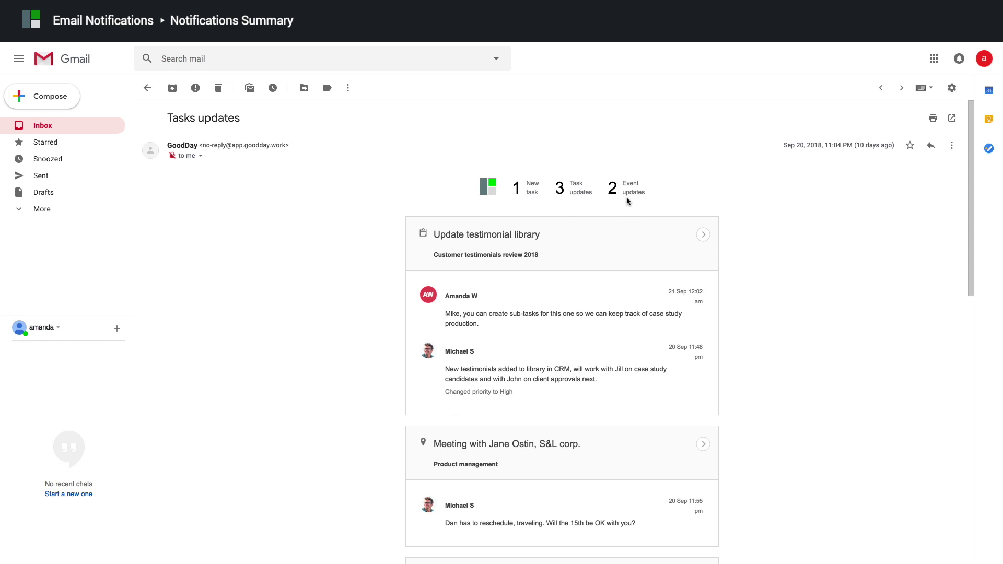
- Scroll through the task and meeting cards in the Tasks updates summary email
scroll(628, 201, "down", 1)
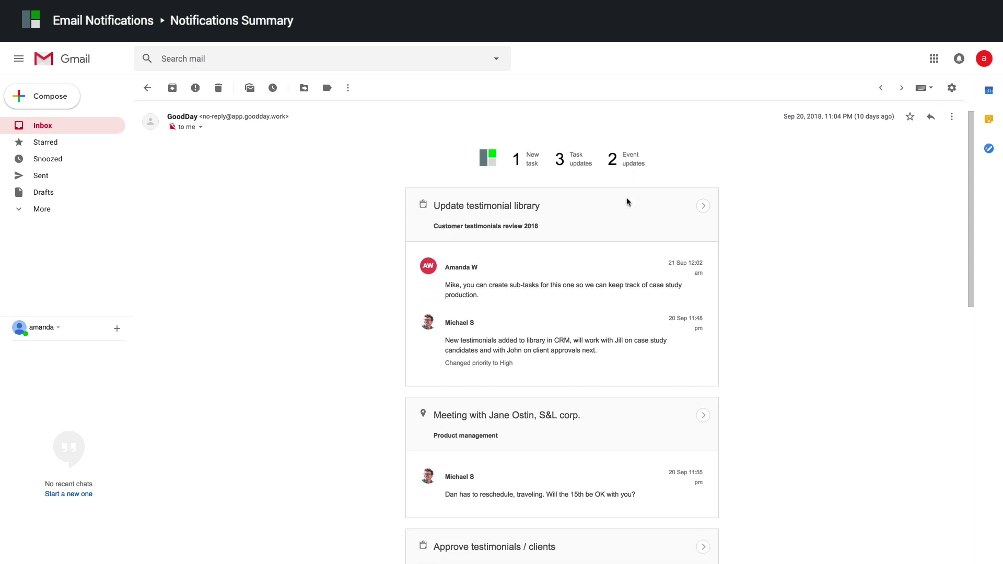
scroll(627, 201, "down", 1)
scroll(628, 202, "down", 1)
scroll(628, 201, "down", 1)
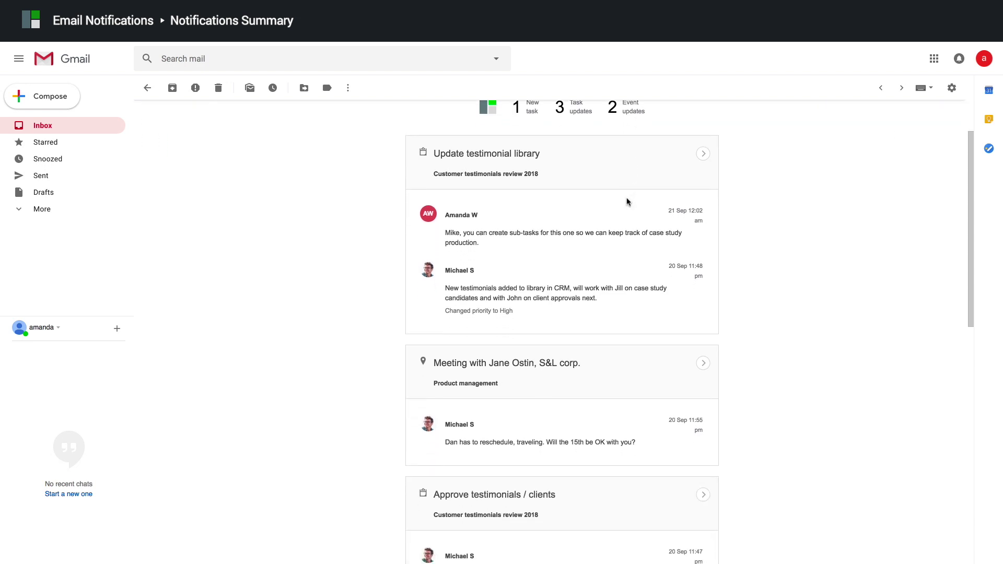
scroll(627, 202, "down", 2)
scroll(627, 202, "down", 1)
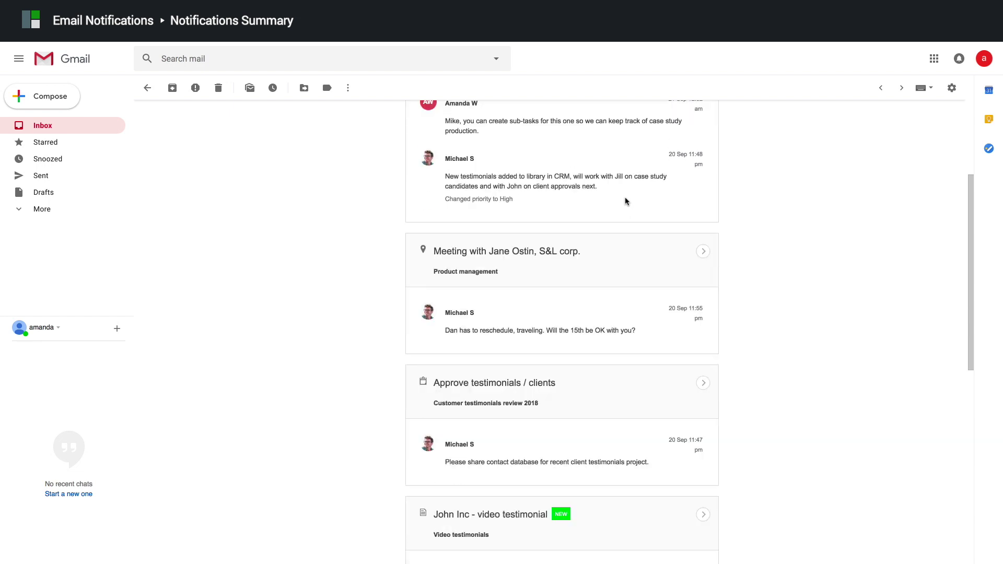
scroll(628, 201, "down", 2)
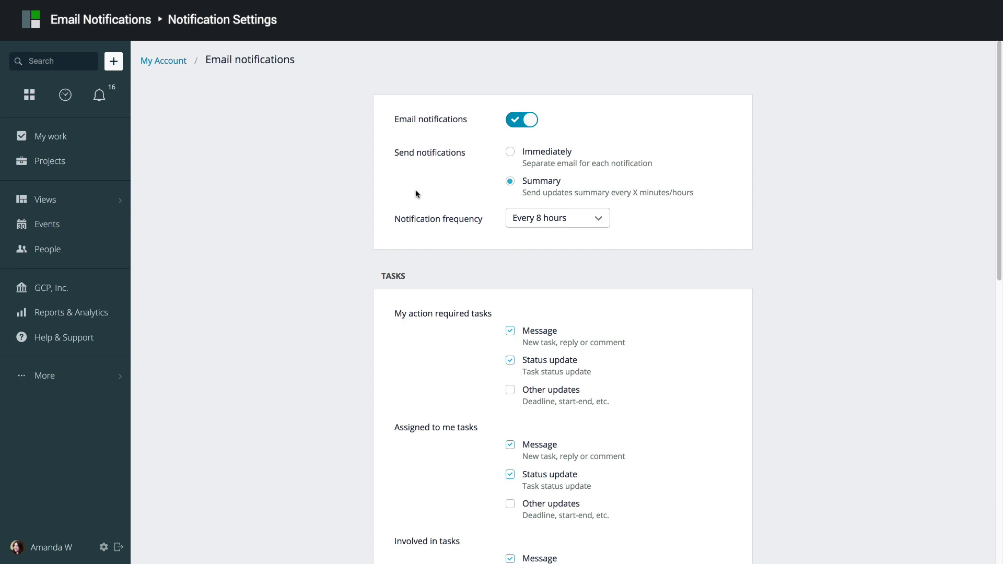
- On the Email notifications page, tick Other updates under My action required tasks
scroll(416, 194, "down", 1)
scroll(416, 194, "down", 1)
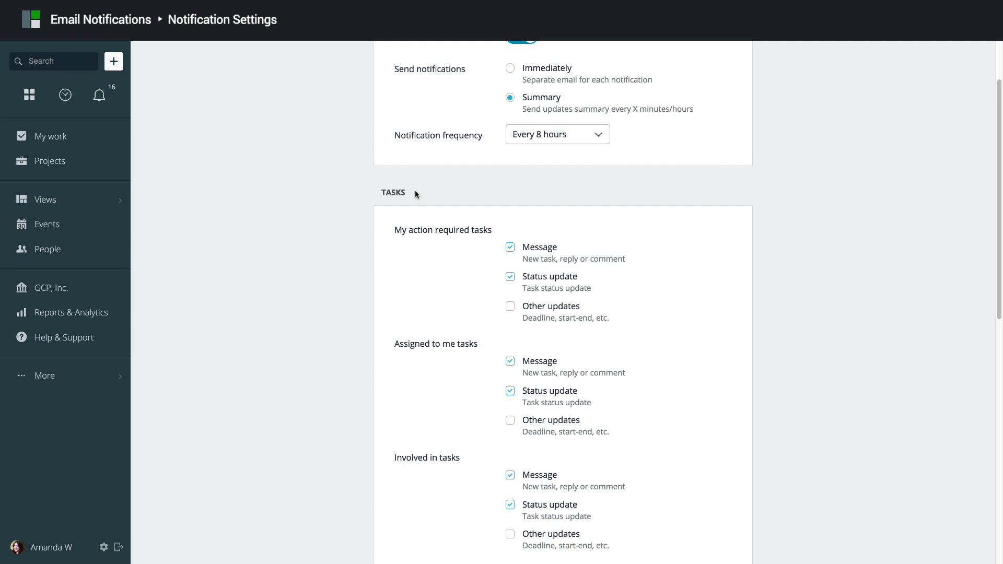
scroll(416, 194, "down", 3)
scroll(416, 195, "down", 2)
scroll(416, 194, "down", 2)
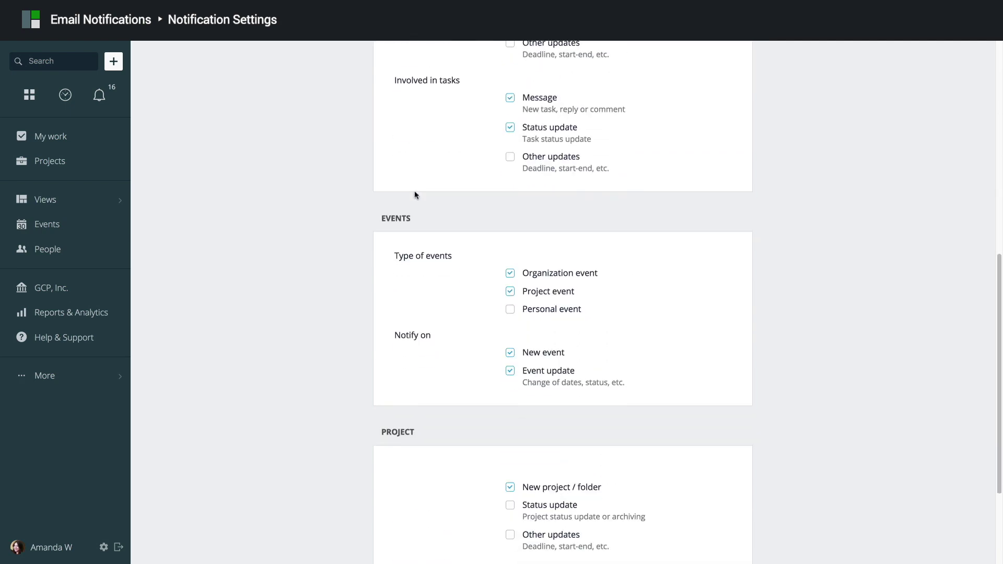
scroll(415, 194, "up", 1)
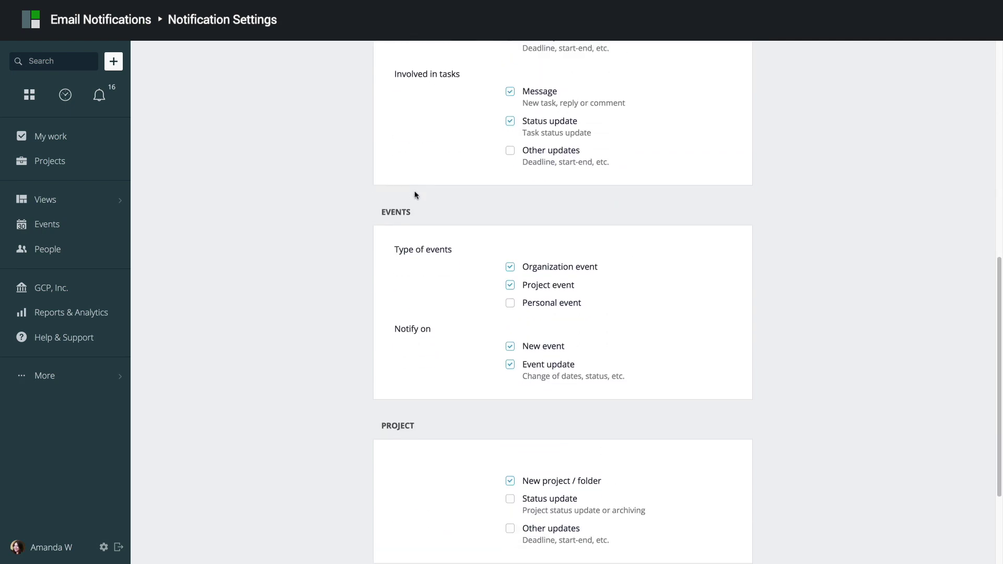
scroll(416, 194, "up", 3)
scroll(416, 194, "up", 5)
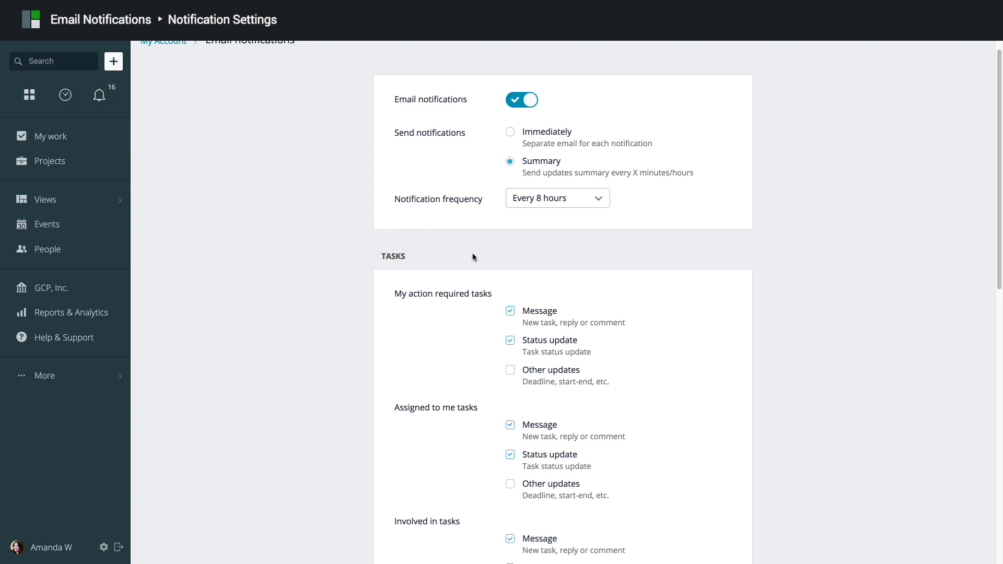
scroll(473, 257, "down", 2)
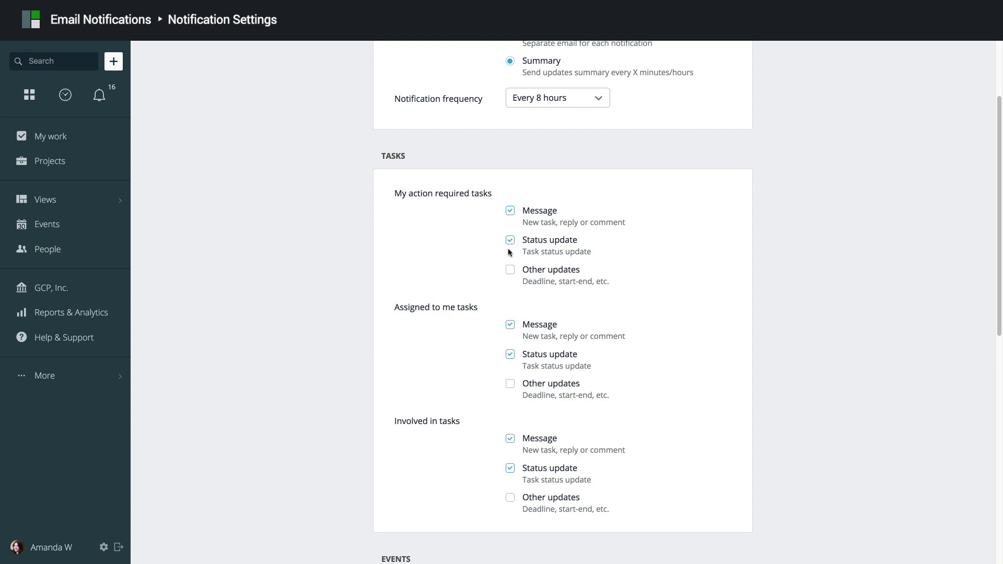
left_click(511, 270)
- Tick Other updates for assigned and involved tasks, Personal event, and project Status update and Other updates
left_click(511, 387)
left_click(512, 498)
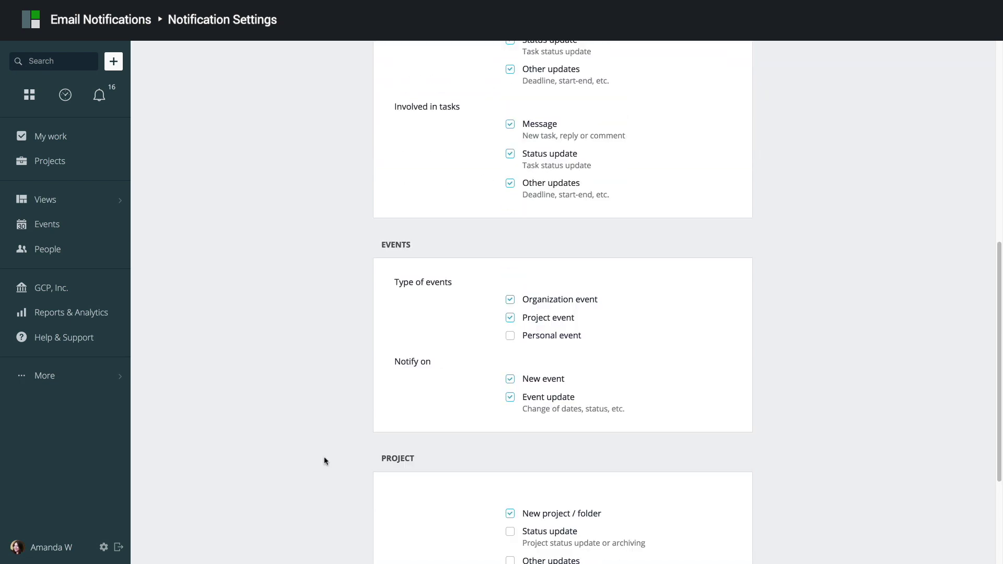
scroll(324, 461, "down", 3)
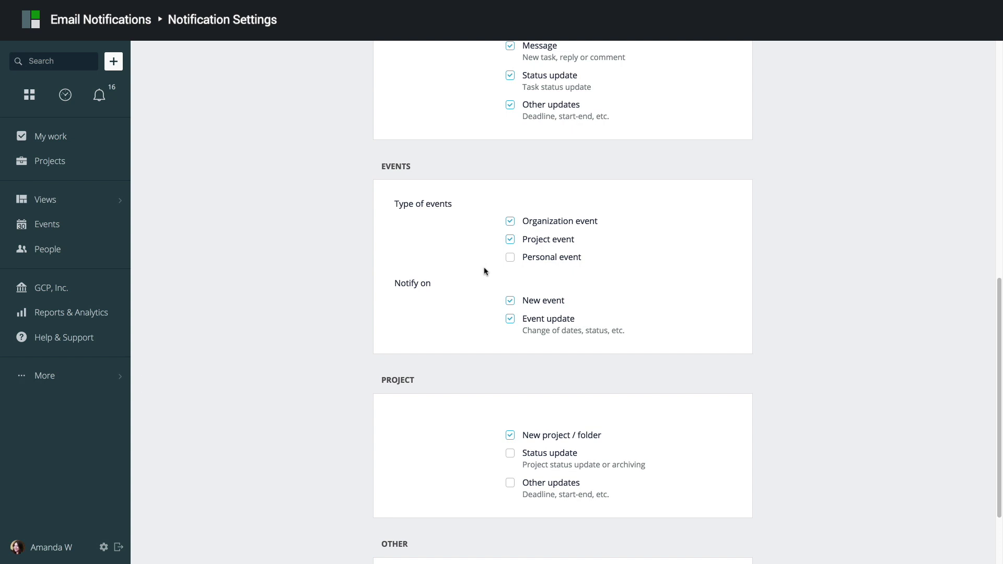
left_click(509, 258)
left_click(509, 455)
left_click(511, 485)
- In the Other section, tick 'Send email notifications when a message/update posted by myself'
scroll(482, 483, "down", 1)
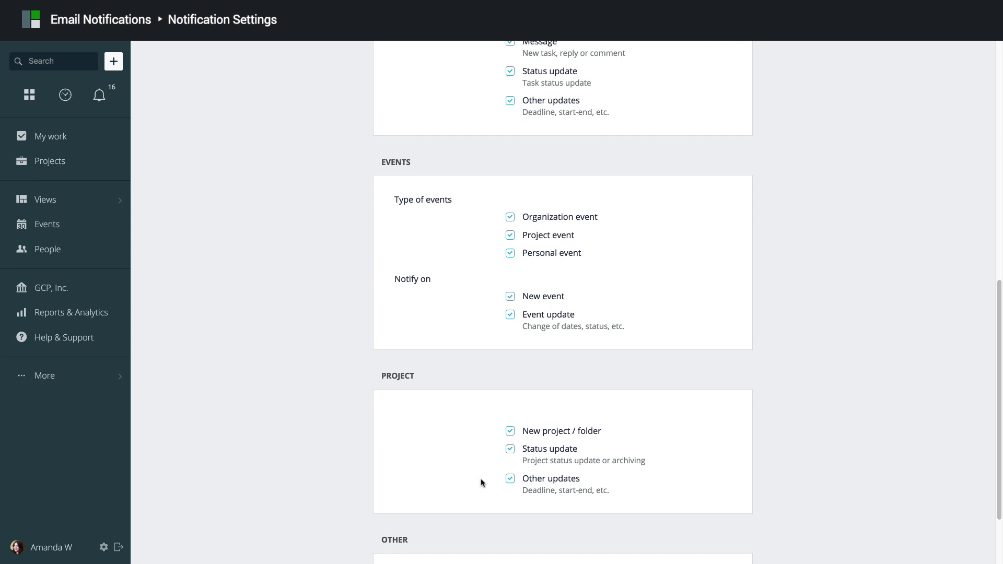
scroll(482, 483, "down", 1)
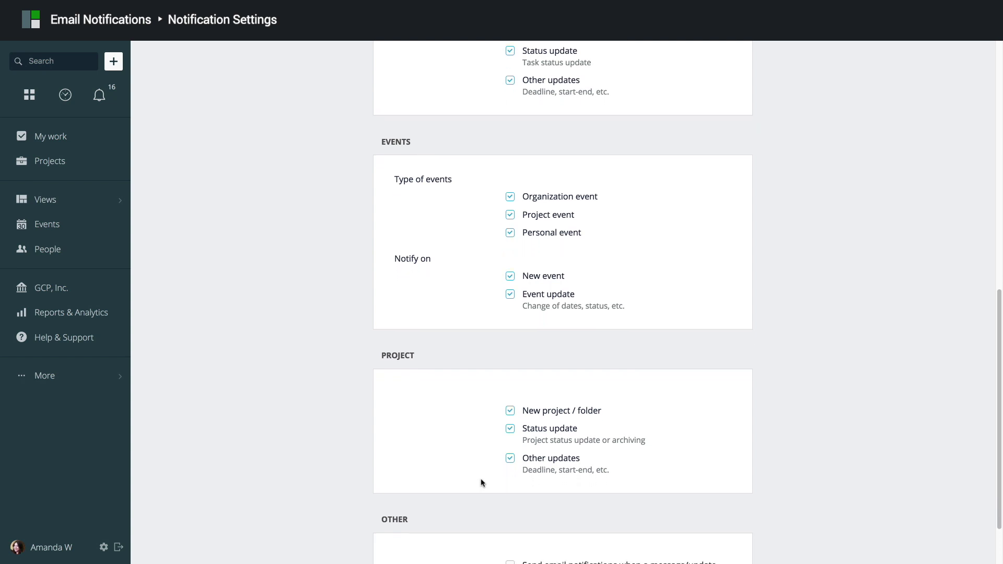
scroll(482, 483, "down", 3)
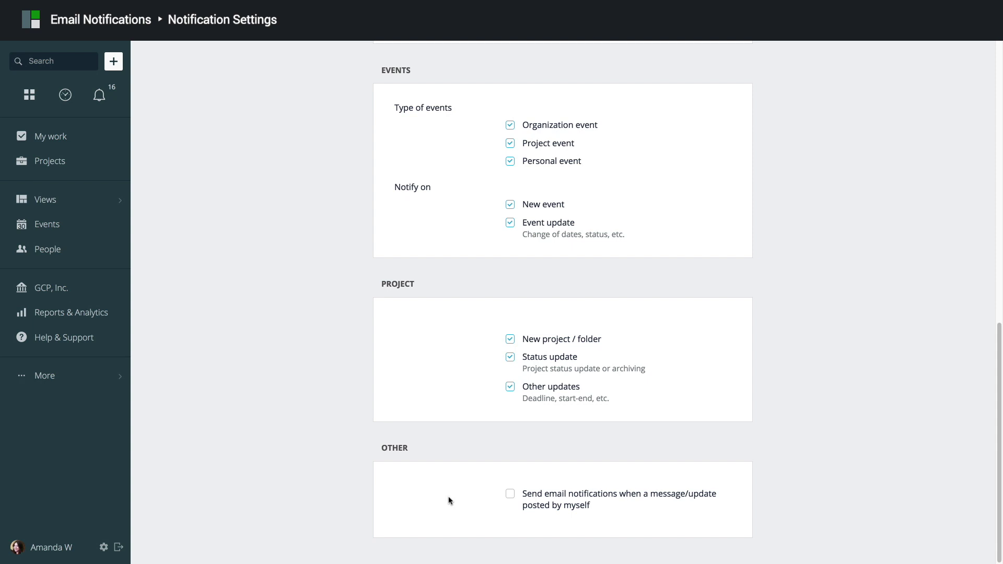
left_click(510, 494)
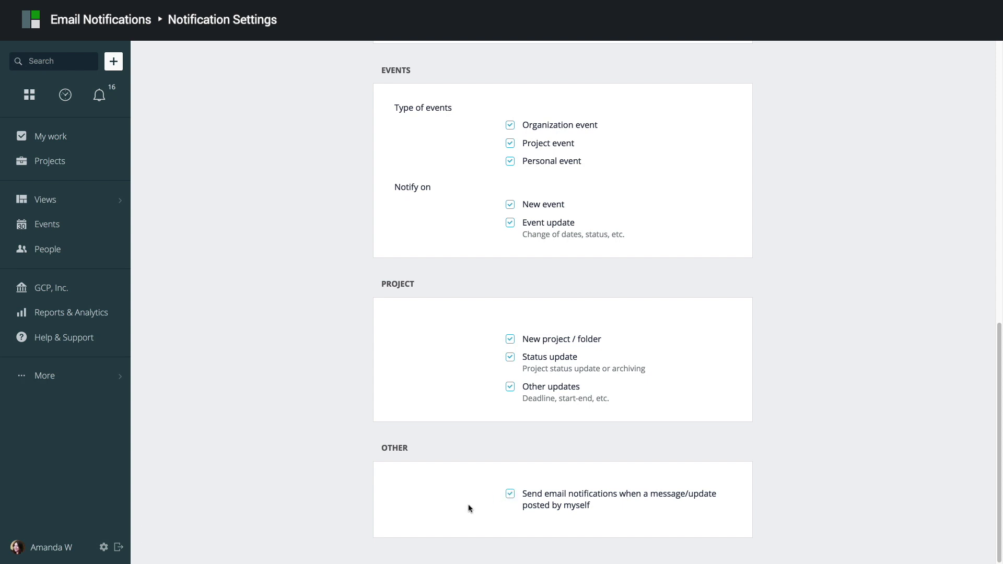